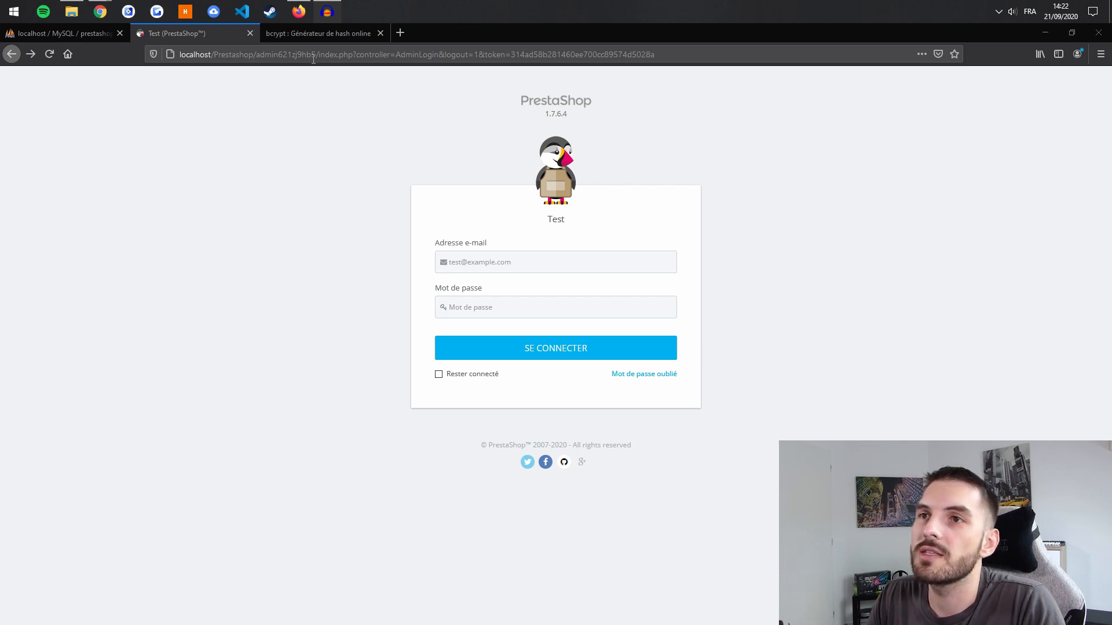
Step: Review the shop's back-office address and forgotten-password form, then switch to the phpMyAdmin login page
left_click_drag(317, 54, 178, 55)
left_click(250, 305)
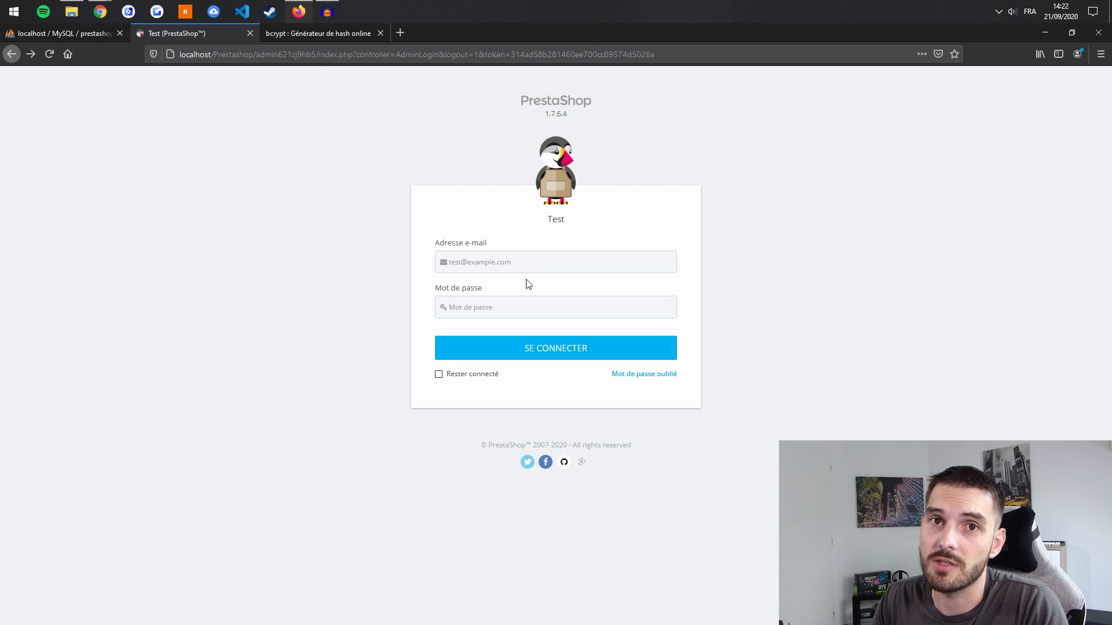
left_click(656, 377)
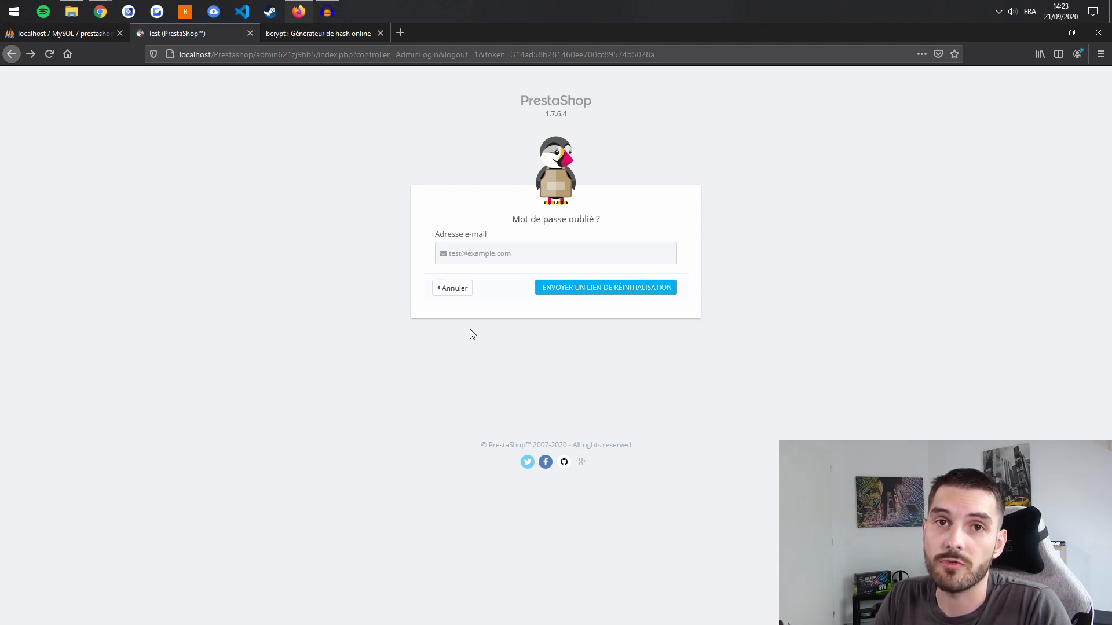
left_click(451, 288)
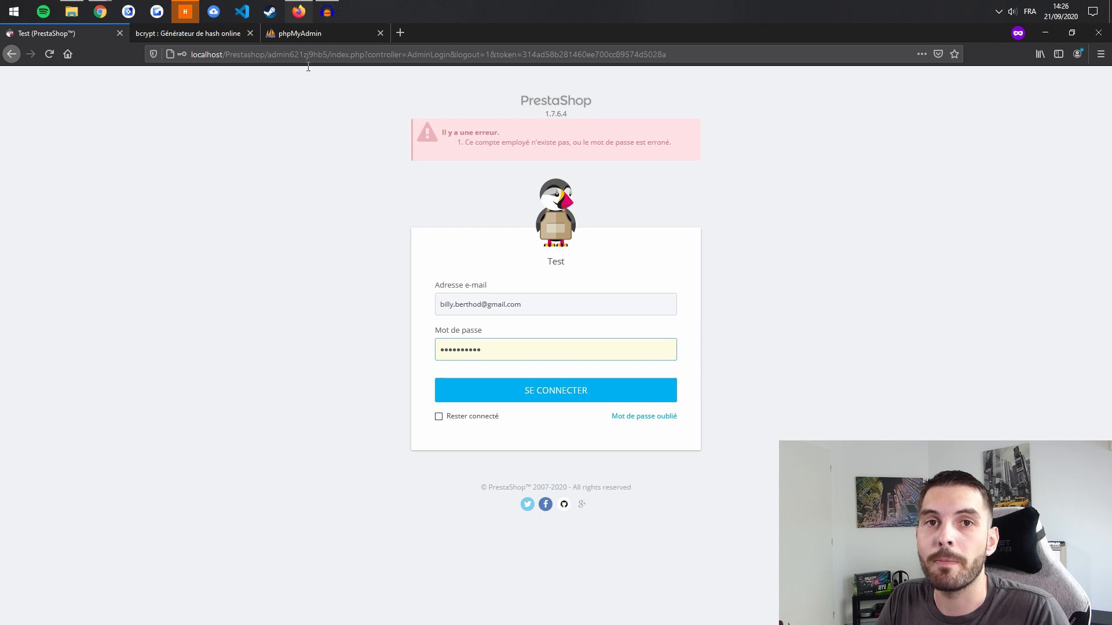
left_click(308, 35)
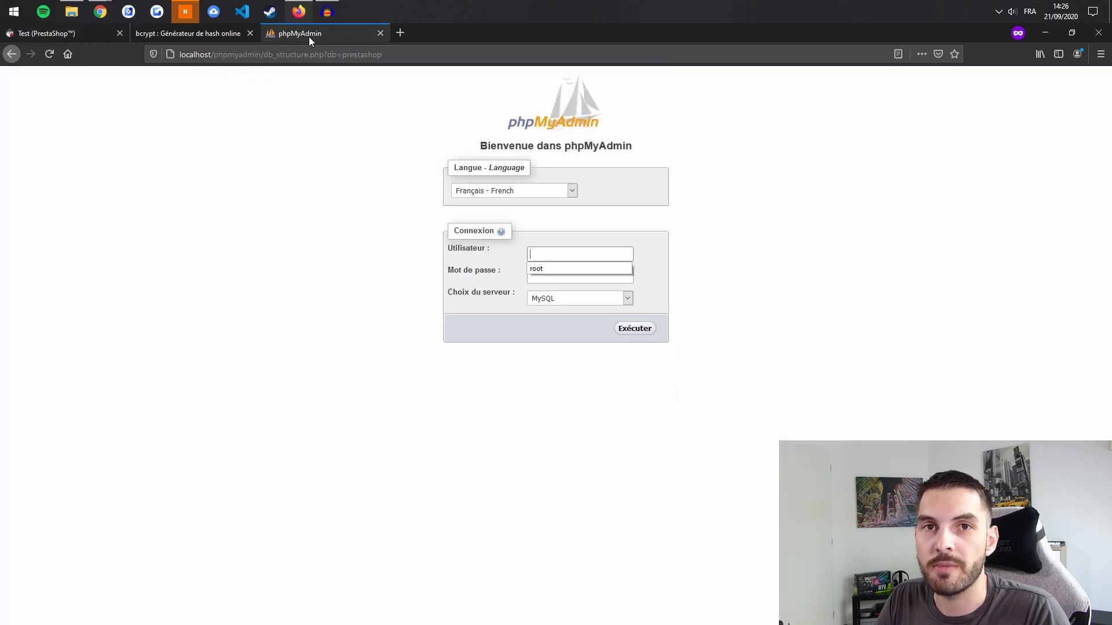
Step: Log in to phpMyAdmin as root and browse the prestashop ps_employee table rows
left_click(652, 332)
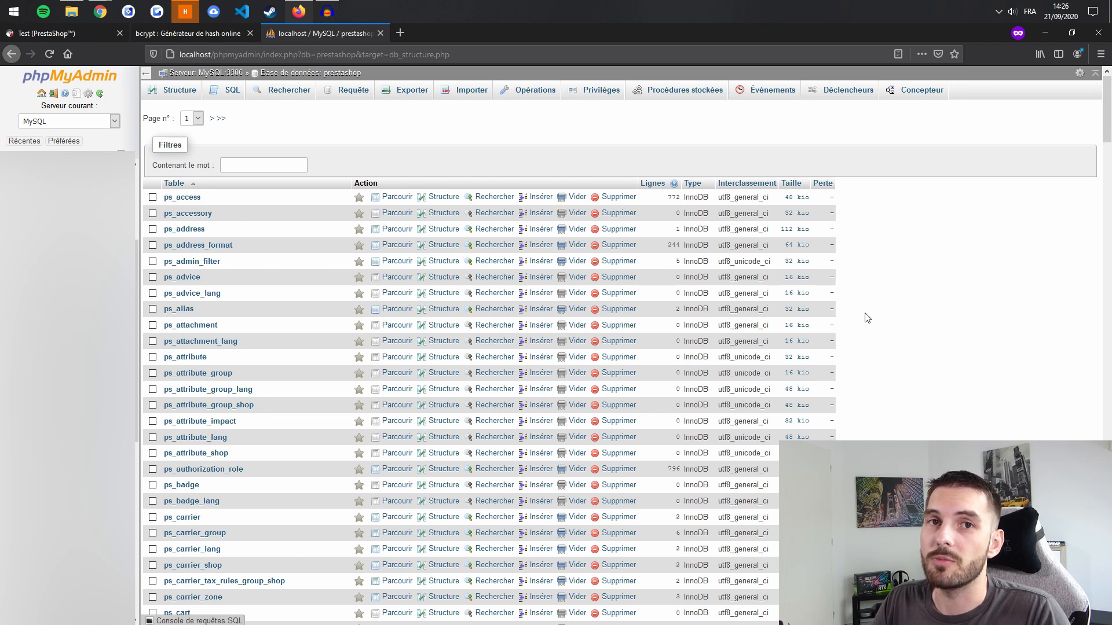
scroll(679, 343, "down", 10)
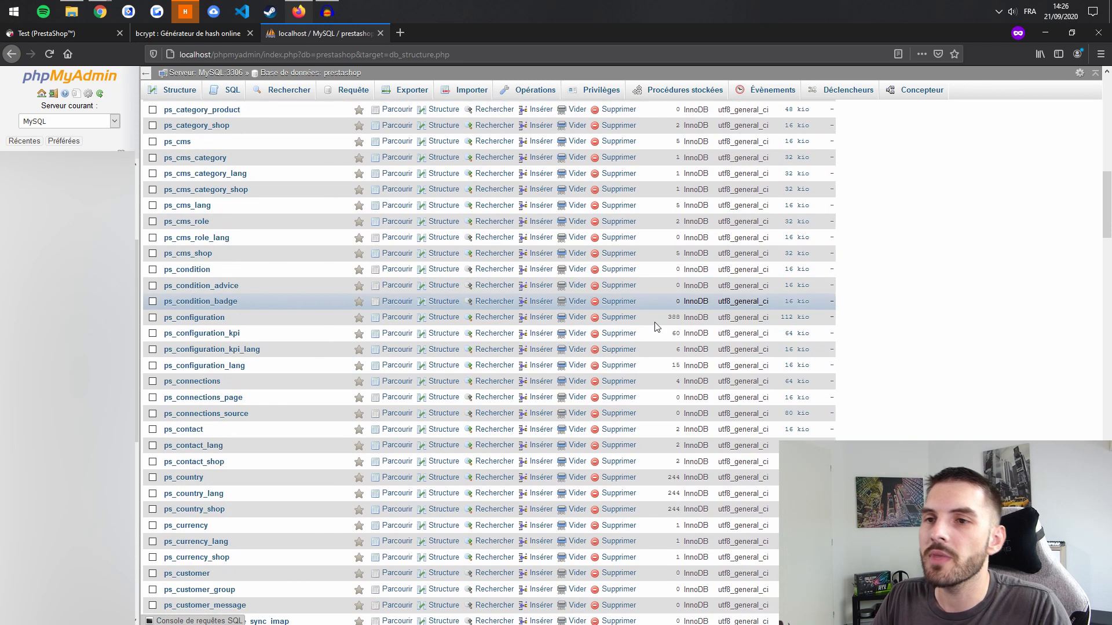
scroll(654, 327, "down", 8)
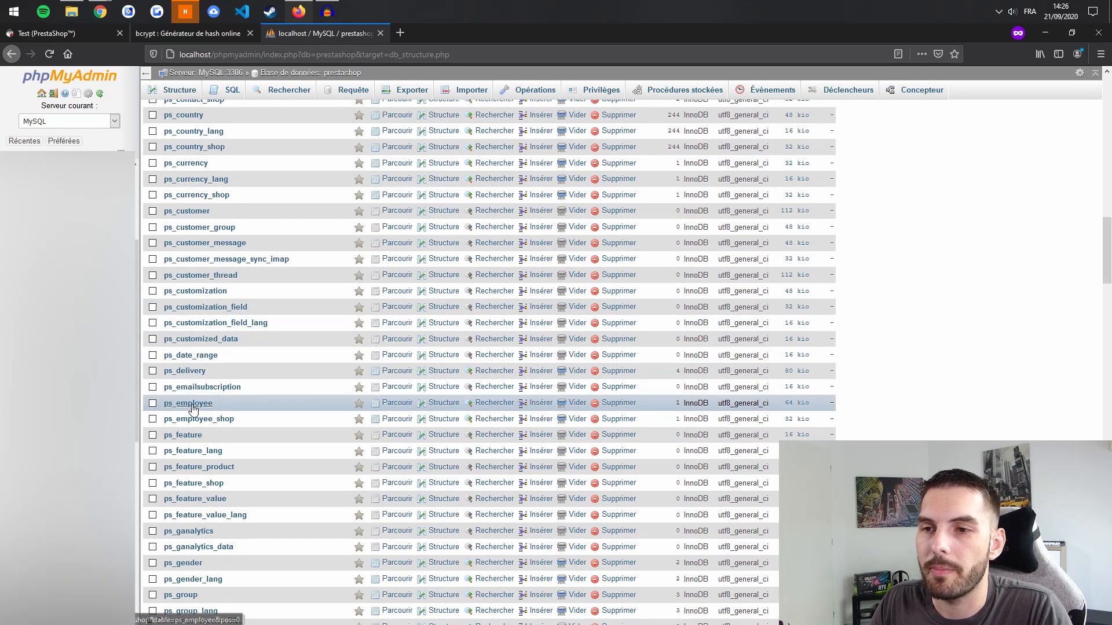
left_click(193, 408)
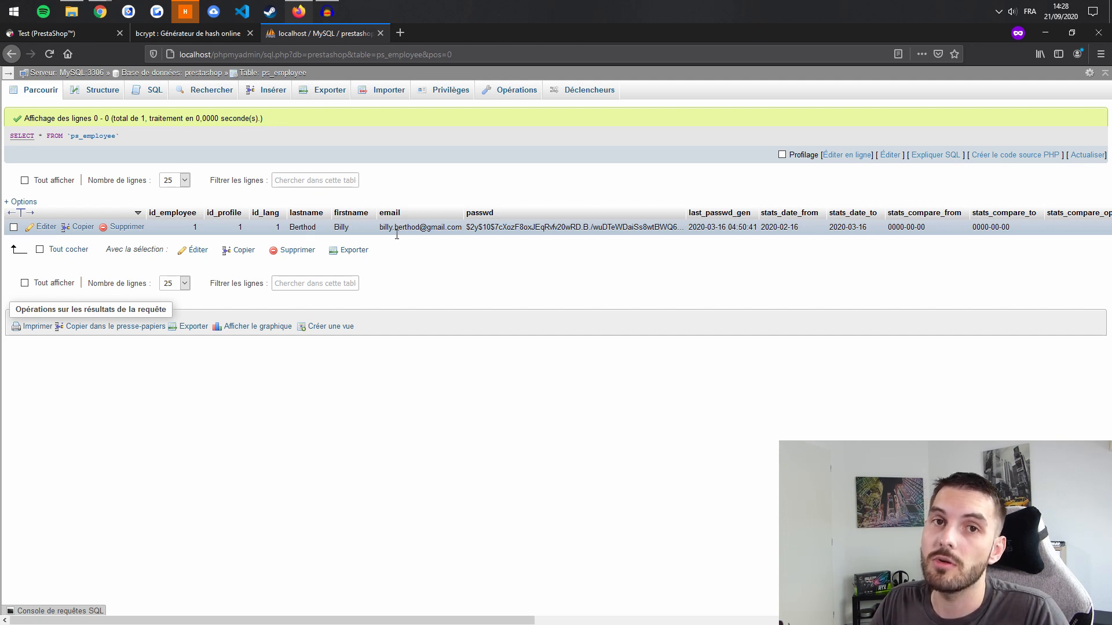
Step: Inspect the admin employee's stored passwd hash, then go to the bcrypt.fr hash generator
left_click_drag(473, 234, 630, 258)
left_click(630, 257)
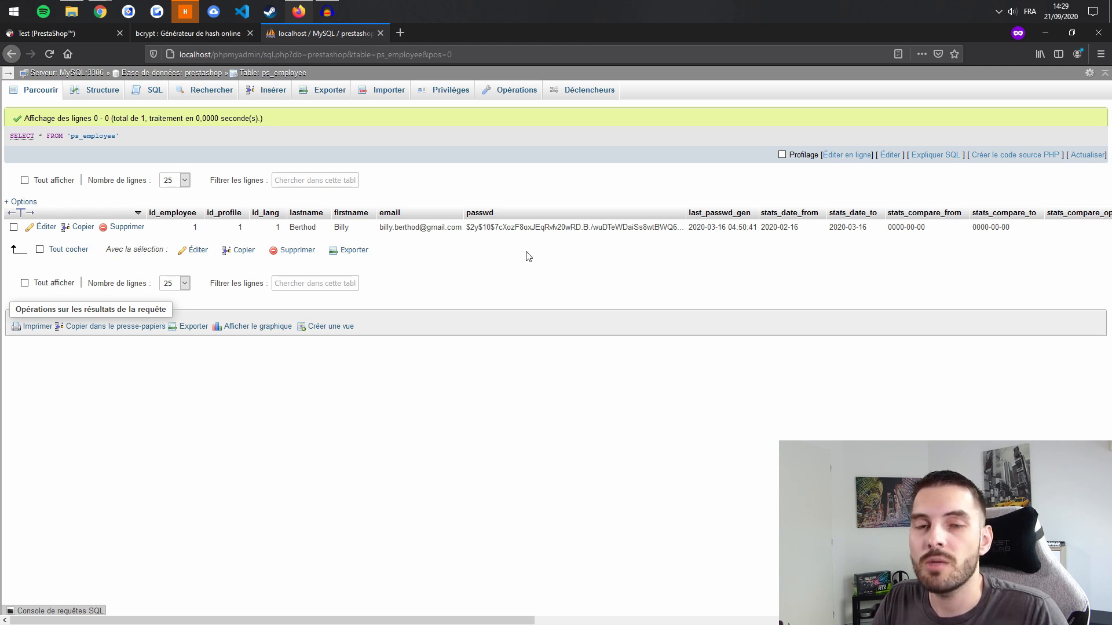
left_click(169, 36)
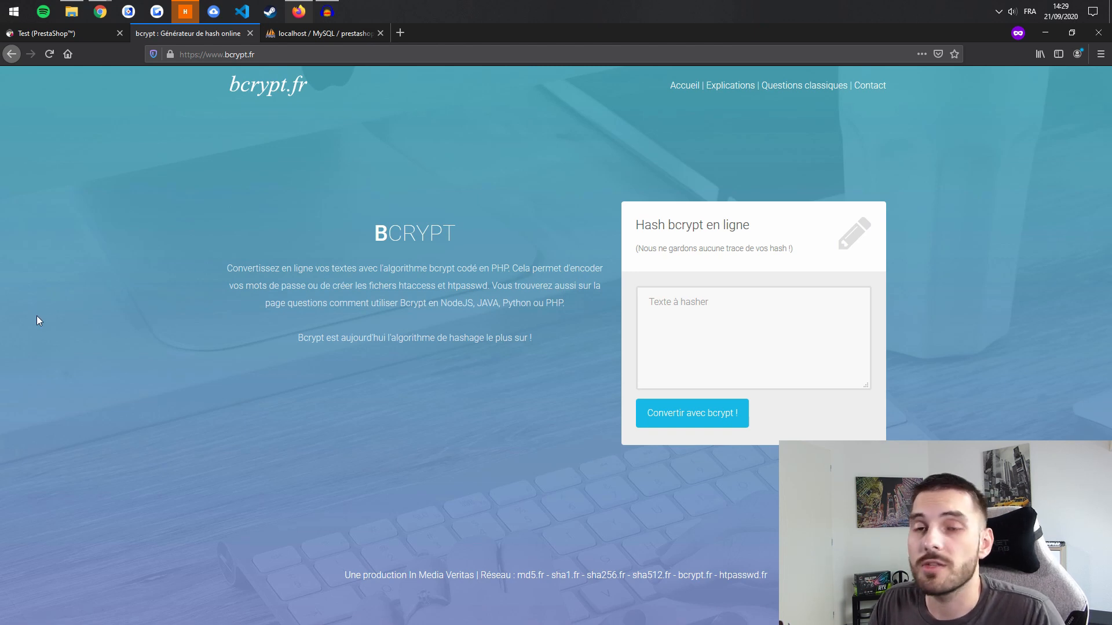
Step: Enter the new admin password in bcrypt.fr and generate its bcrypt hash
left_click(693, 309)
type("password")
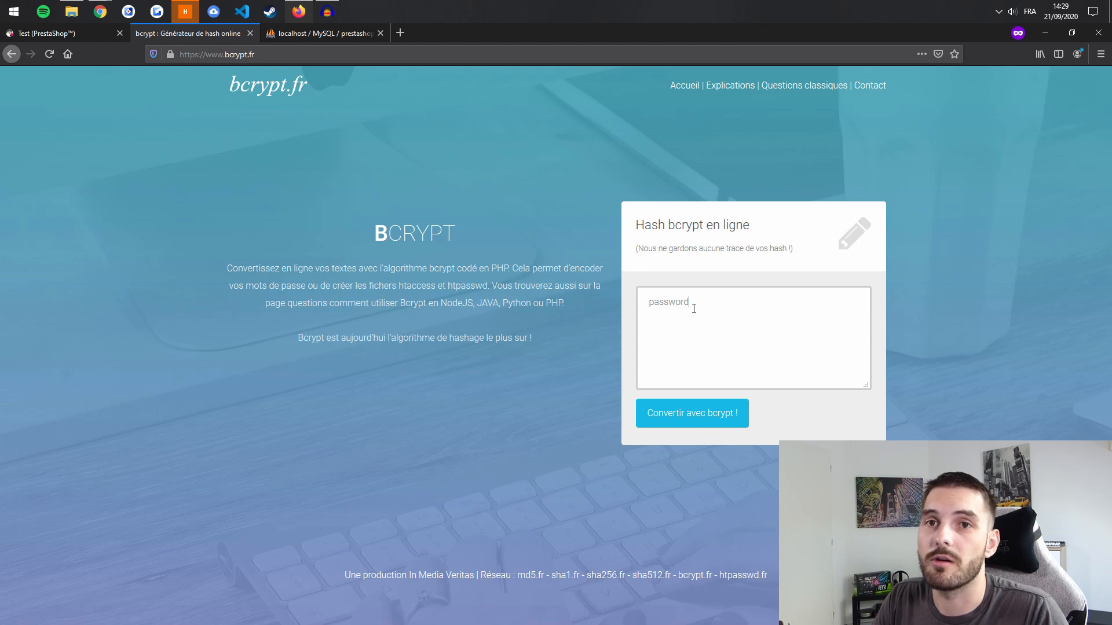
left_click(685, 412)
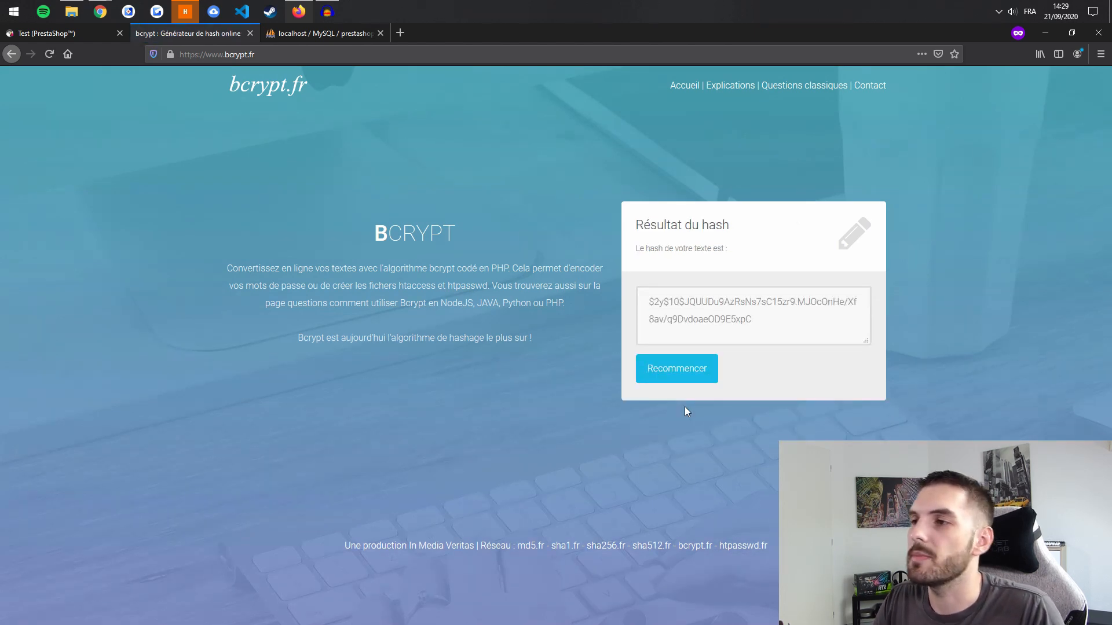
Step: Select the generated $2y$10$ hash and return to the ps_employee rows in phpMyAdmin
triple_click(707, 311)
key("ctrl+c")
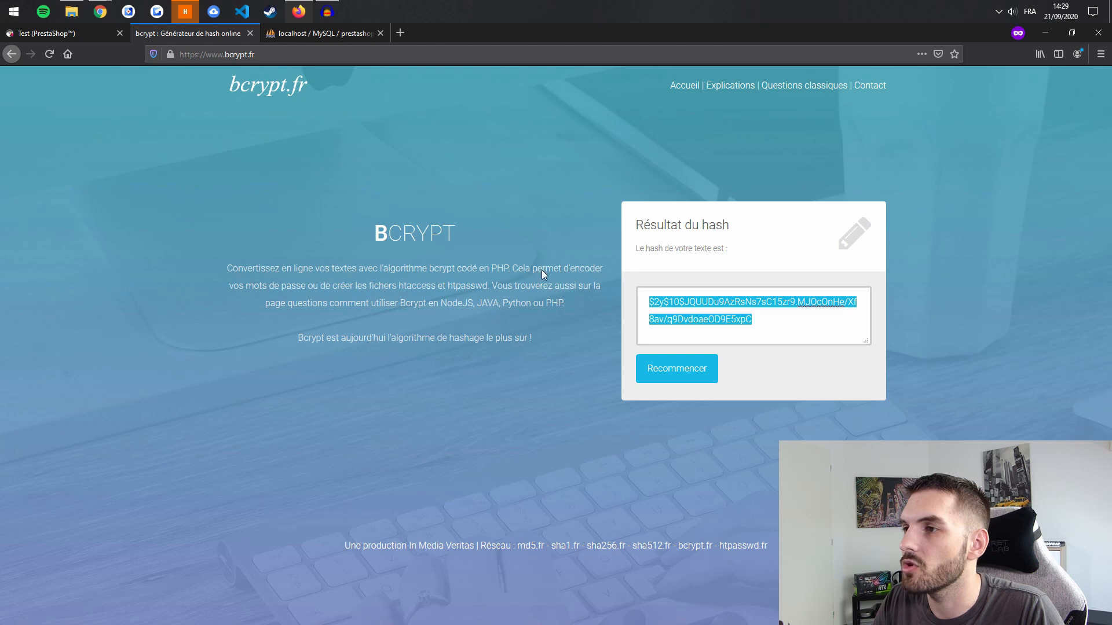
left_click(60, 33)
left_click(301, 33)
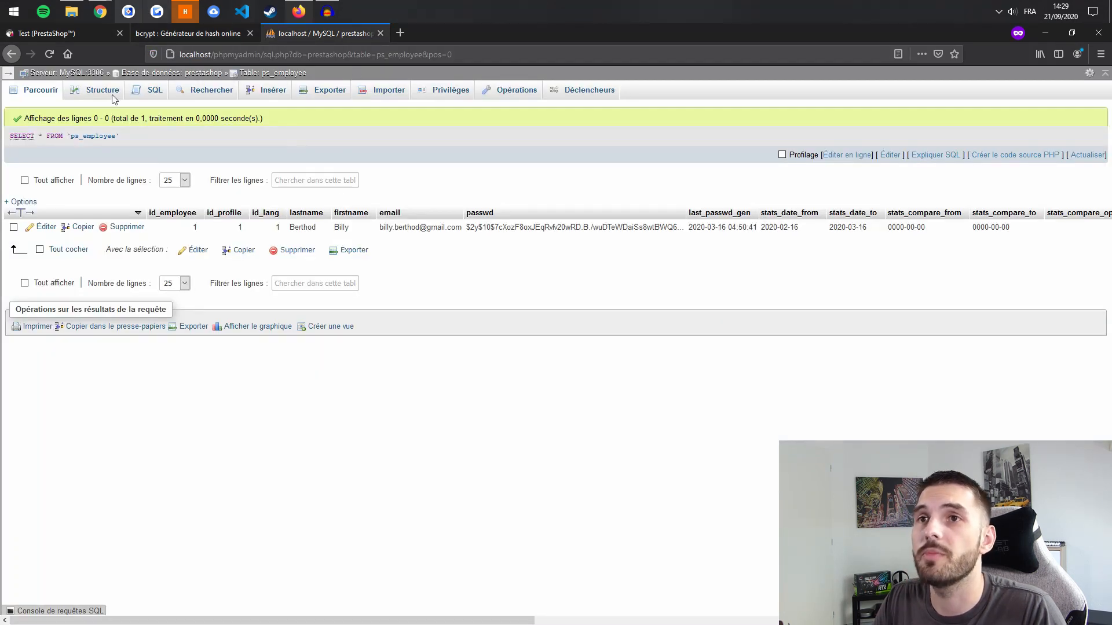
Step: Paste the new $2y$10$ bcrypt hash into the employee's passwd cell and save the row
double_click(533, 227)
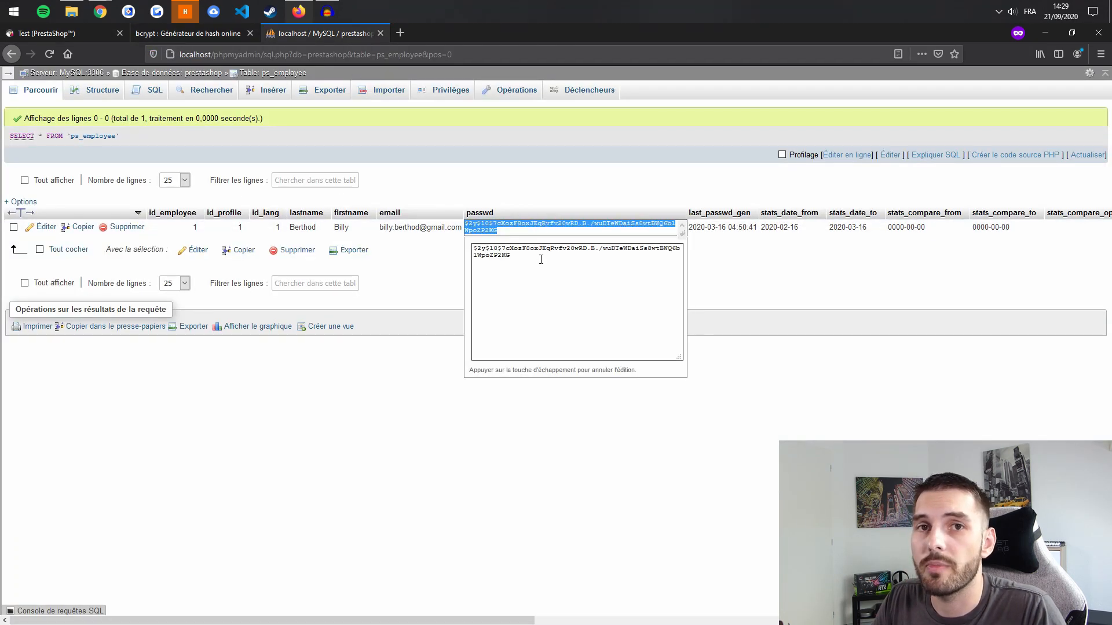
key("ctrl+v")
left_click(431, 274)
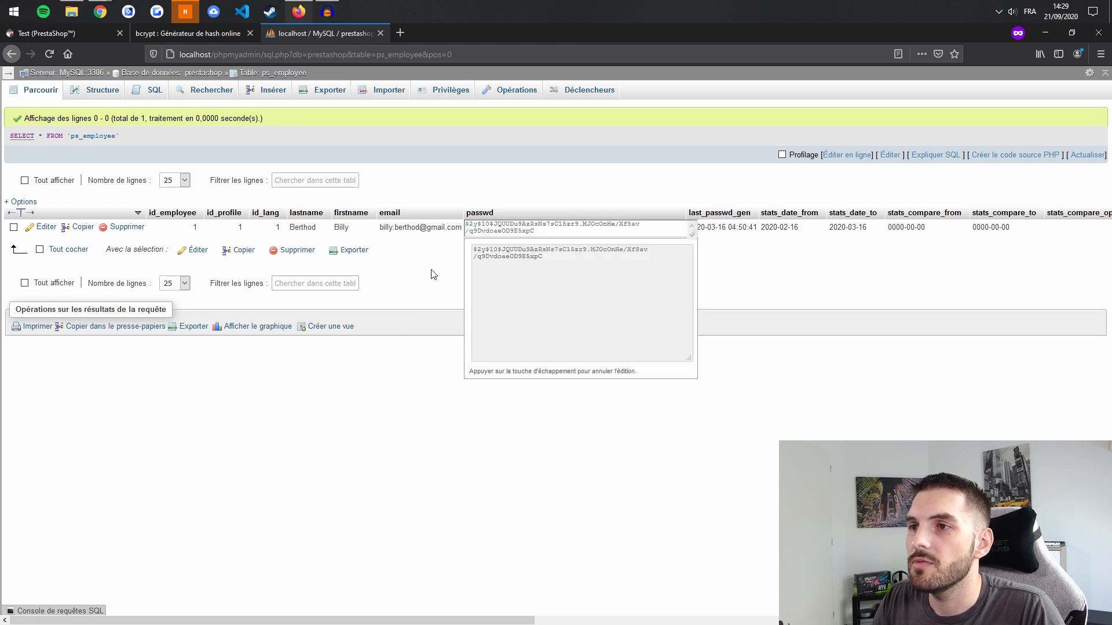
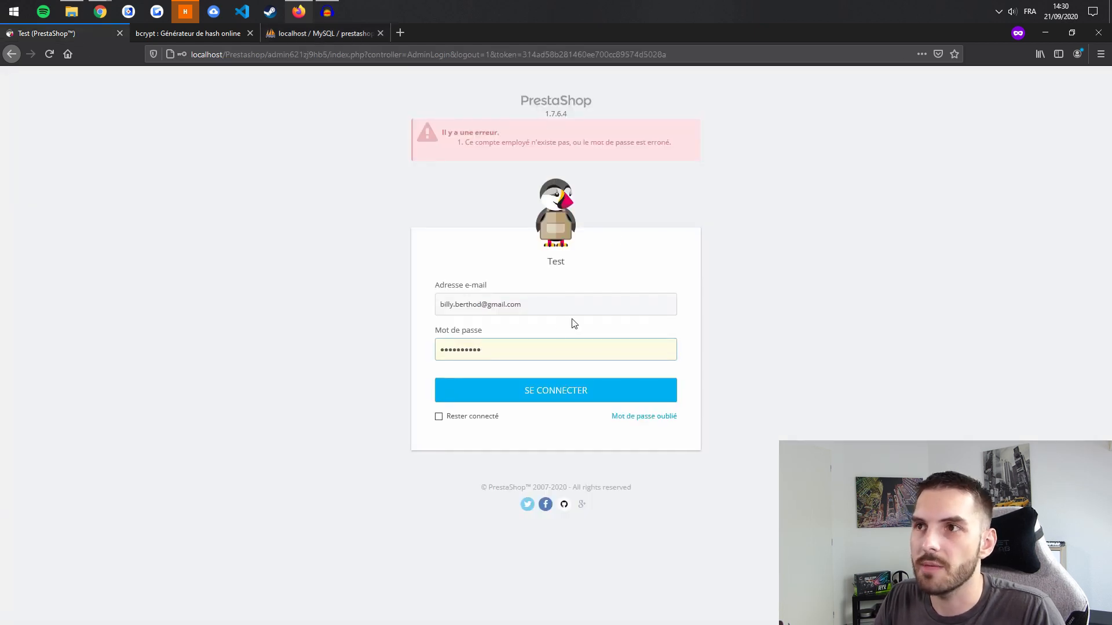
Step: Replace the entered password with the account's password and submit to reach the back-office dashboard
double_click(514, 356)
type("••••••••")
key("Return")
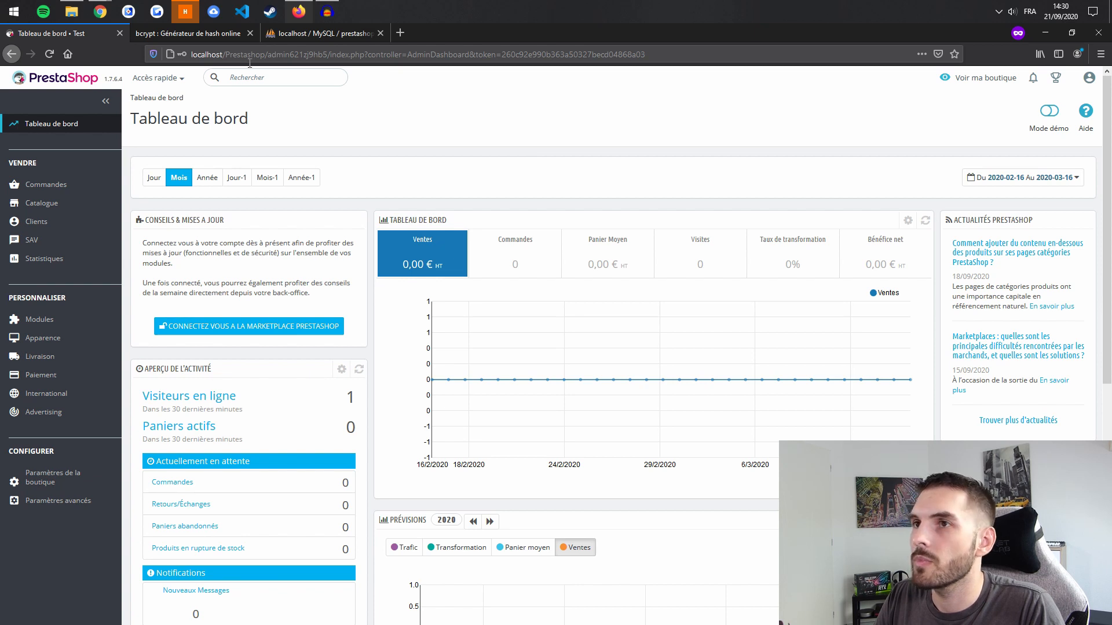
Step: Reset bcrypt.fr and generate a fresh bcrypt hash of the word 'test'
left_click(318, 34)
left_click(192, 33)
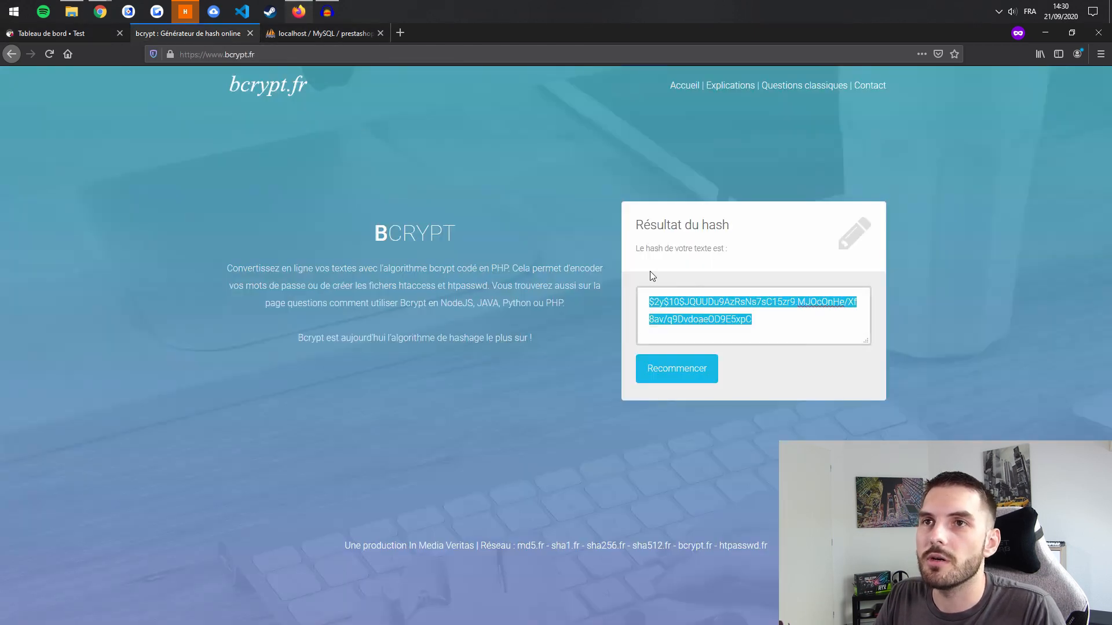
double_click(710, 319)
left_click(703, 377)
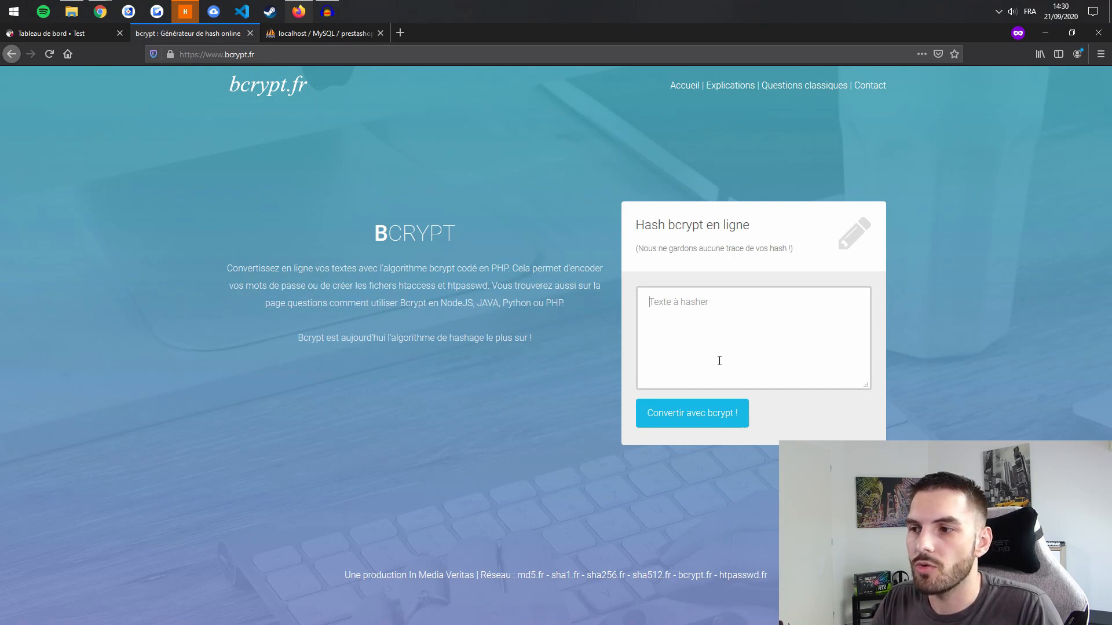
type("test")
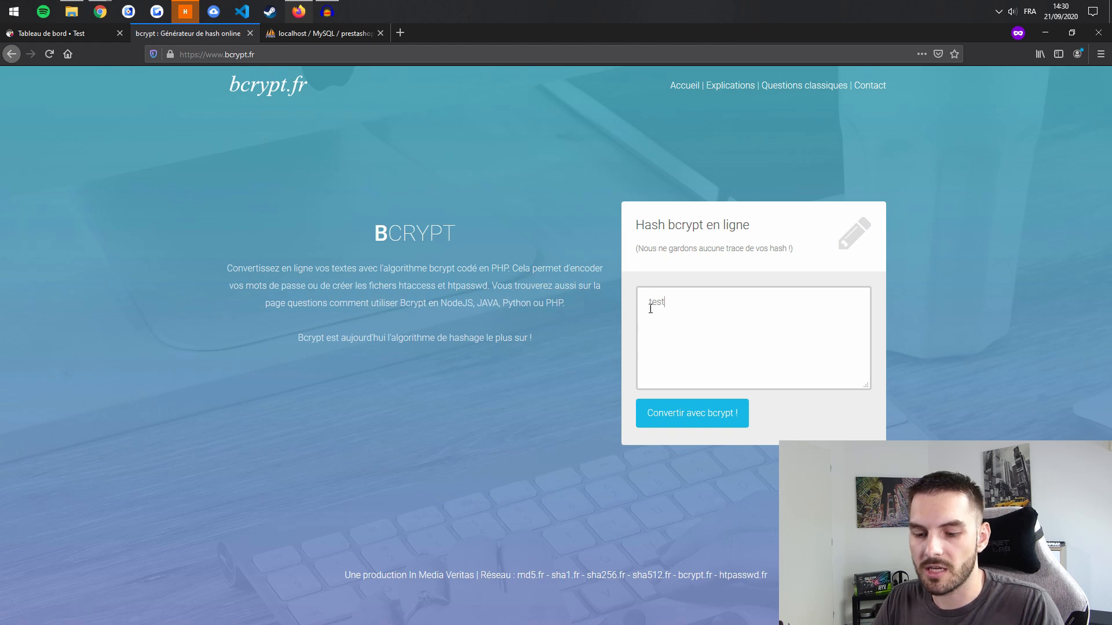
left_click(702, 423)
Step: Copy the new hash into the employee's passwd cell in phpMyAdmin and save the row
triple_click(711, 327)
key("ctrl+Tab")
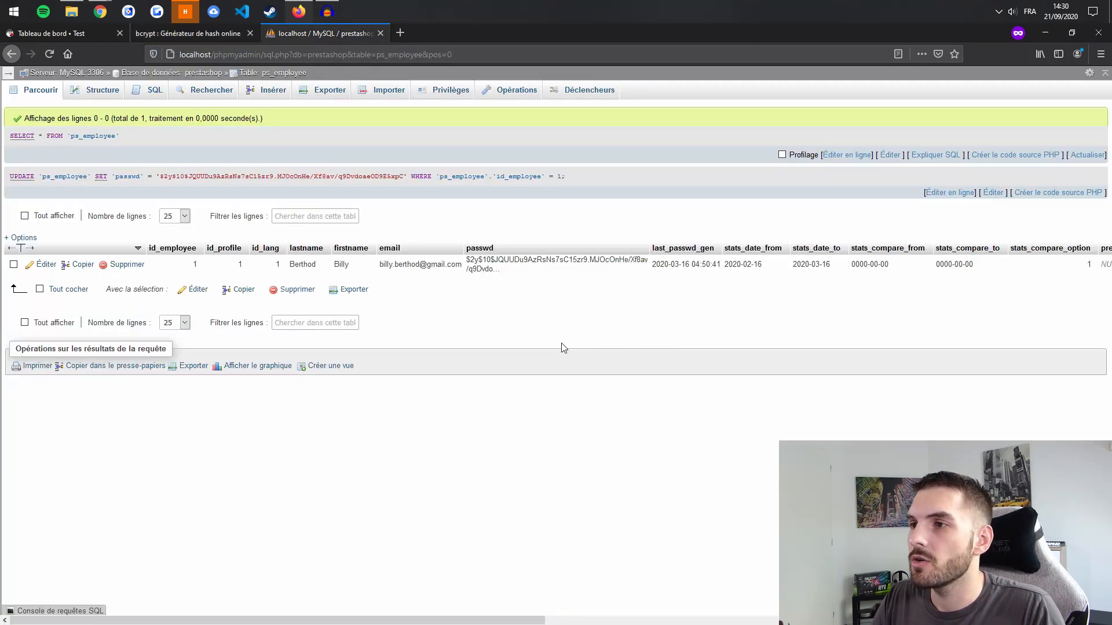
double_click(578, 266)
key("ctrl+a")
key("ctrl+v")
left_click(700, 326)
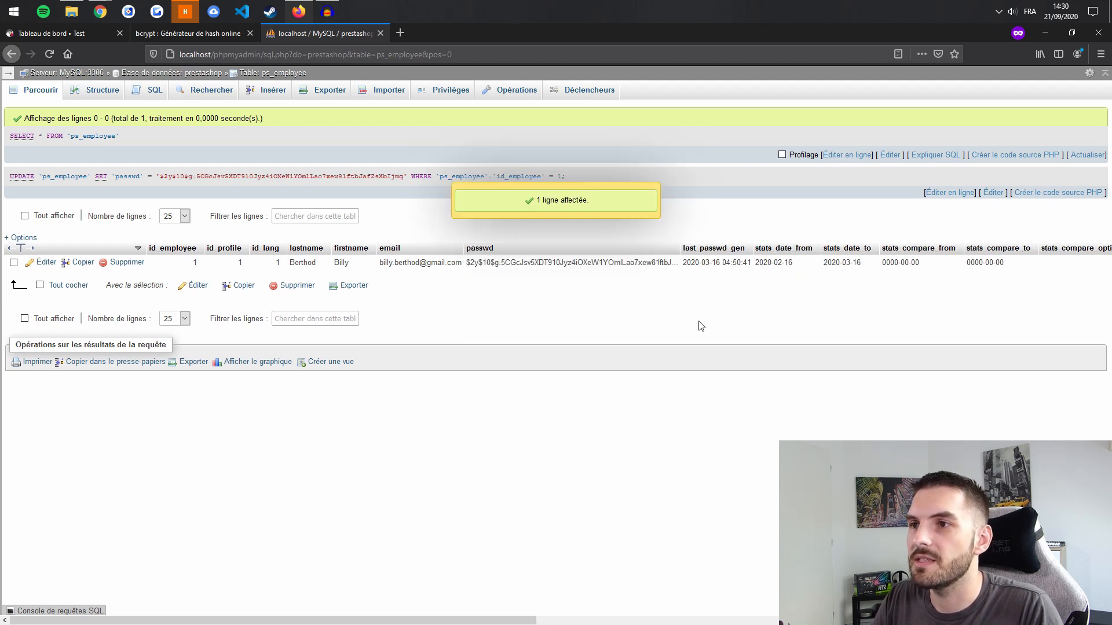
key("ctrl+Tab")
left_click(1089, 77)
left_click(1000, 342)
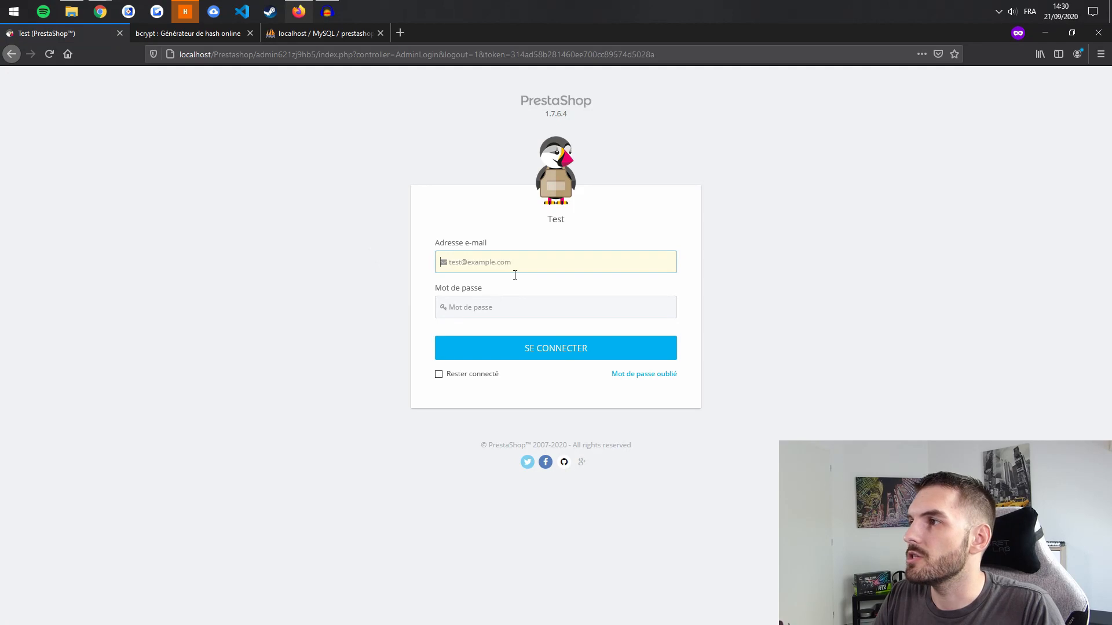
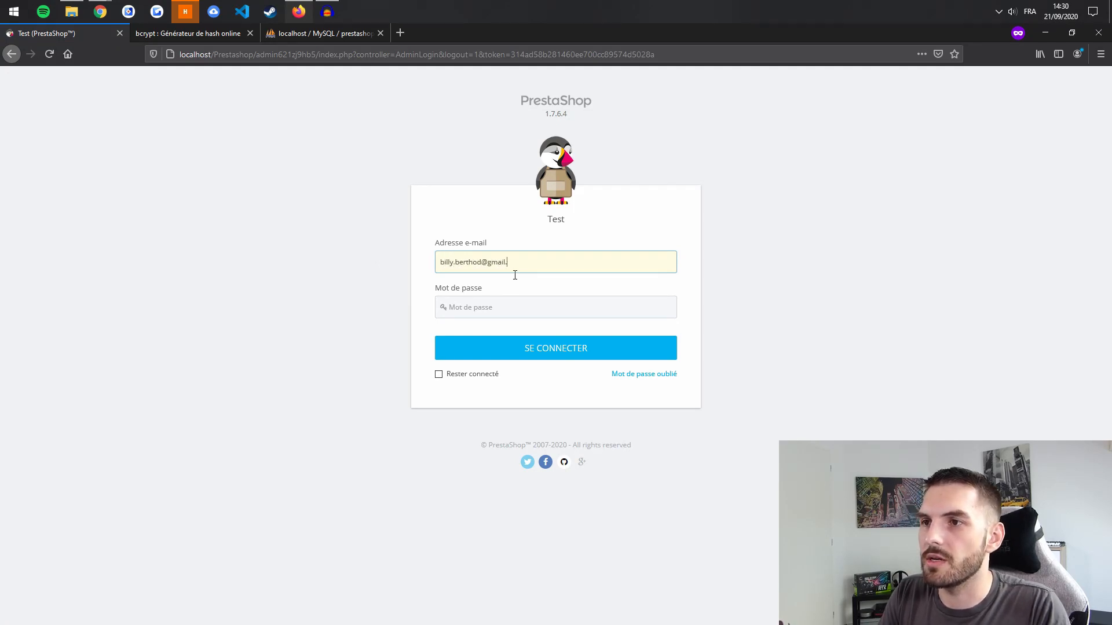
key("Tab")
type("test")
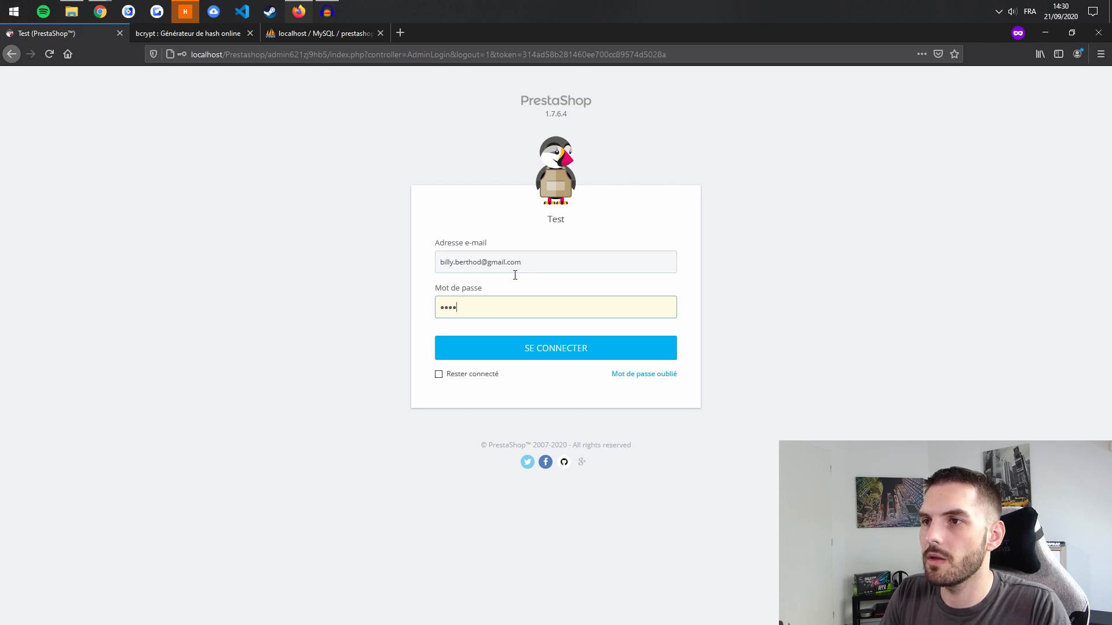
key("Return")
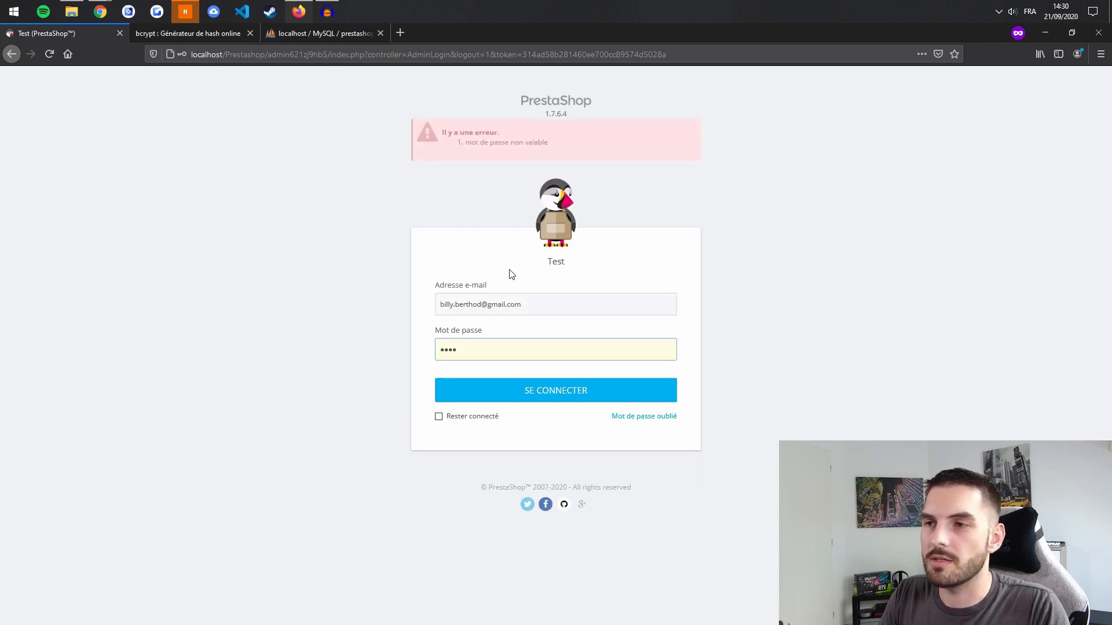